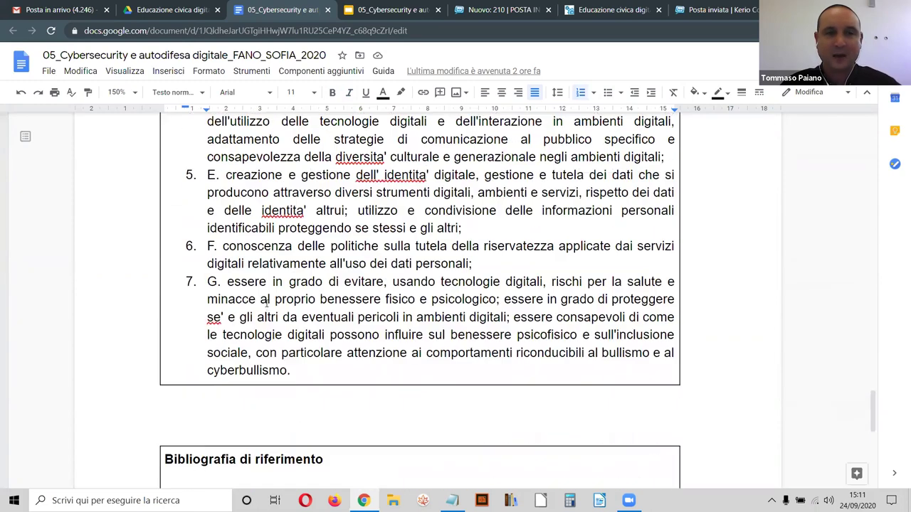
Step: Review the Art. 5 digital citizenship points in the lesson document, then go back up to the Obiettivi and Metodologia sections
scroll(269, 314, "up", 3)
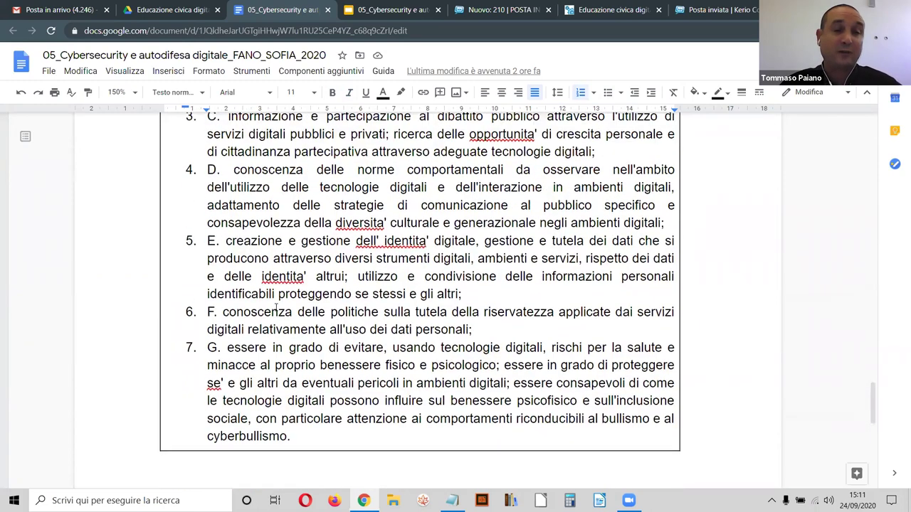
scroll(278, 302, "up", 3)
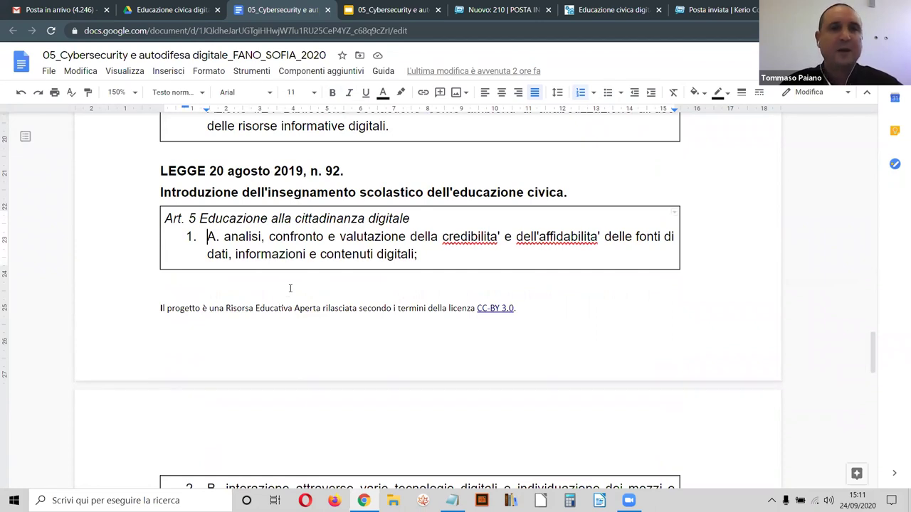
scroll(260, 246, "down", 2)
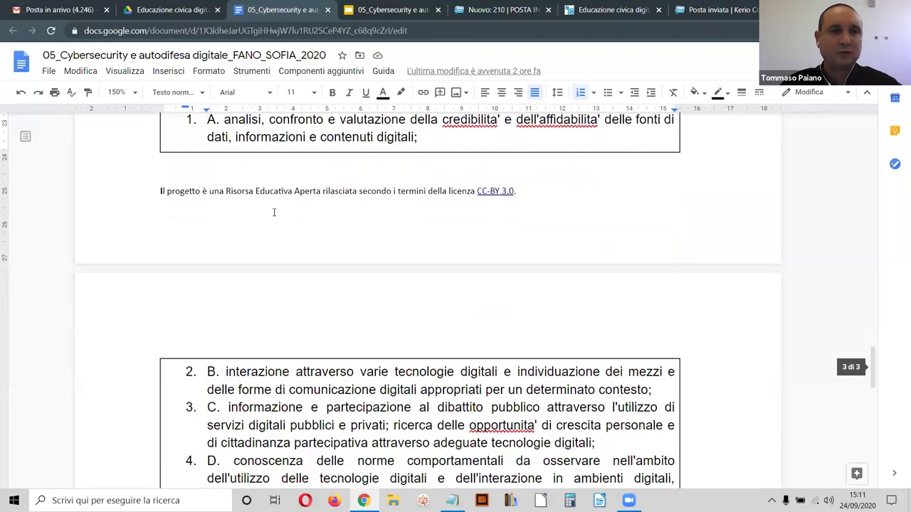
scroll(273, 212, "down", 5)
scroll(287, 311, "down", 2)
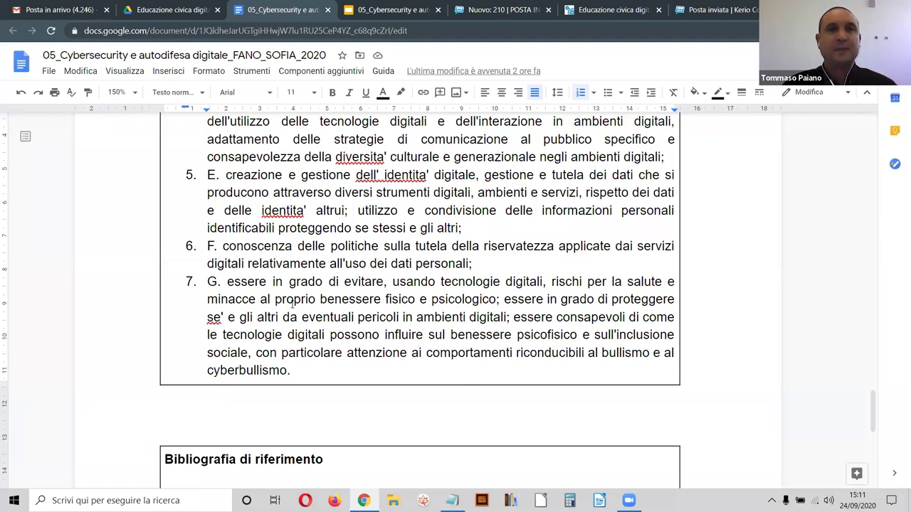
scroll(291, 303, "up", 5)
scroll(296, 301, "up", 20)
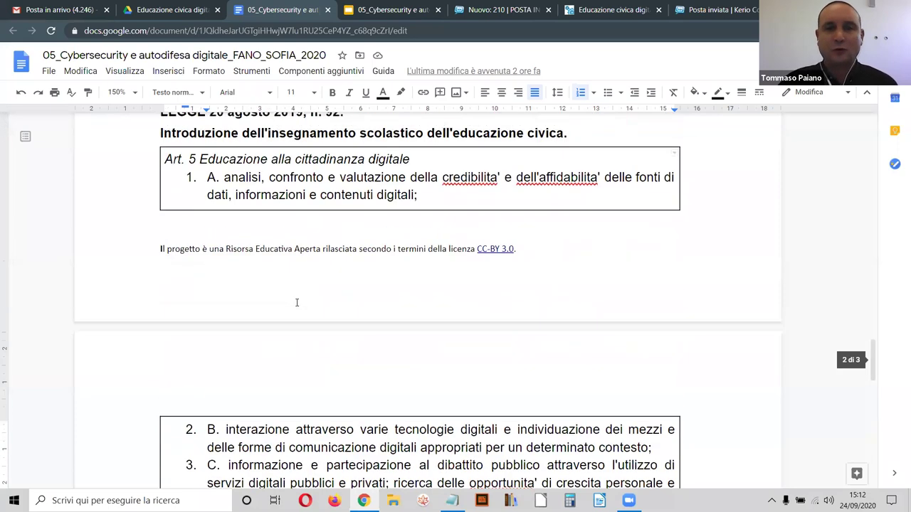
scroll(284, 294, "up", 15)
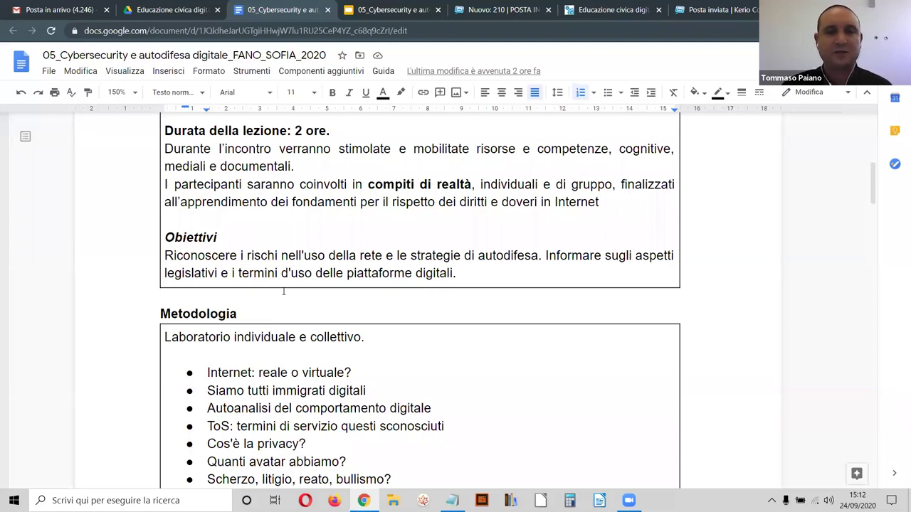
Step: Switch to Opera, search Ecosia for "mentimeter", and open the account's presentations list on the Mentimeter site
left_click(393, 218)
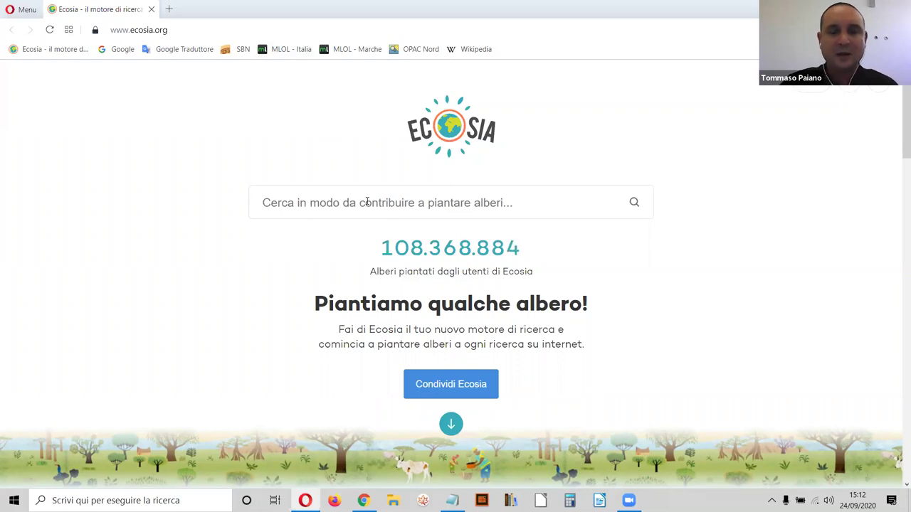
type("me")
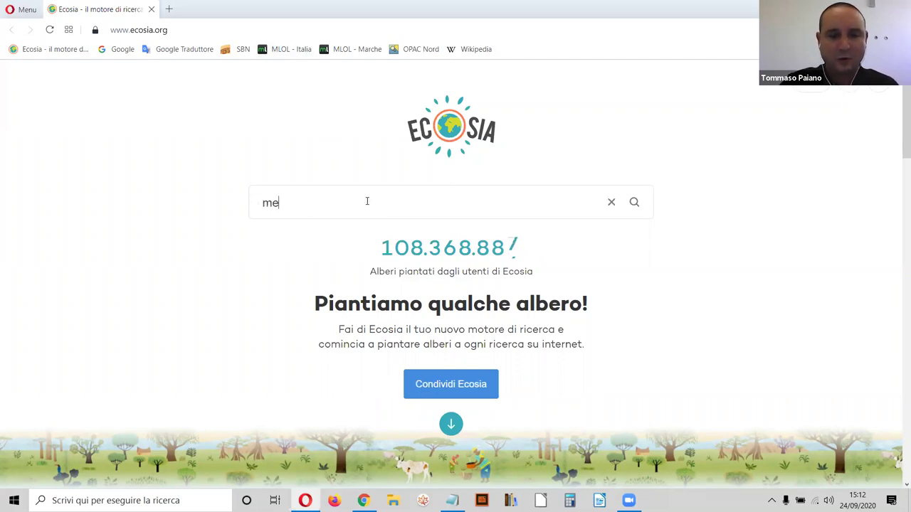
type("ntim")
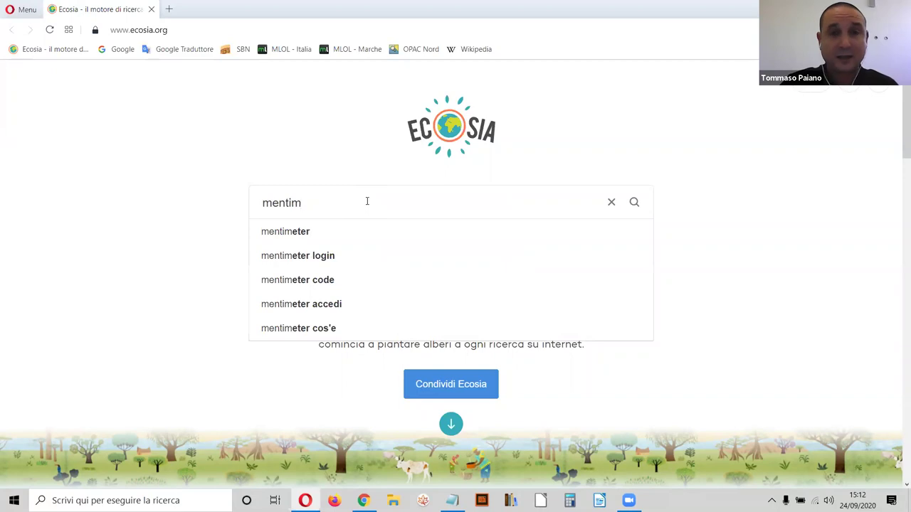
type("et")
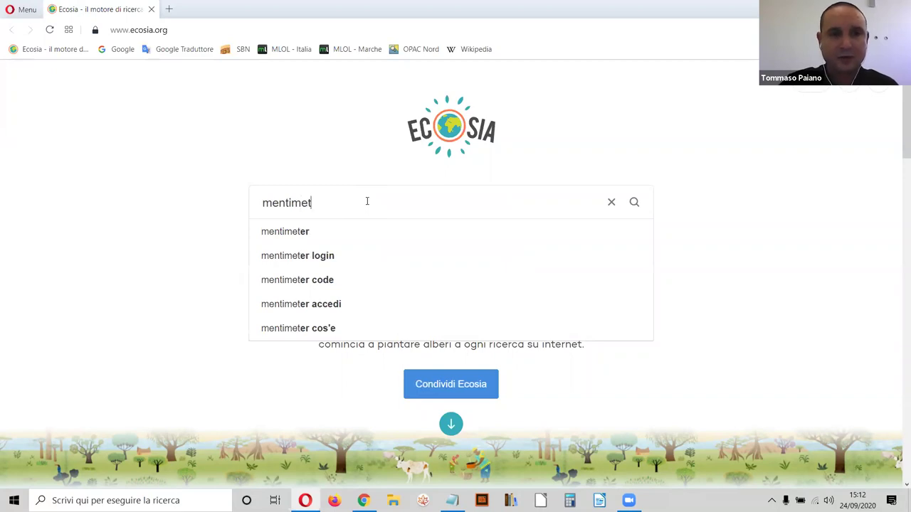
type("r")
key("BackSpace")
key("BackSpace")
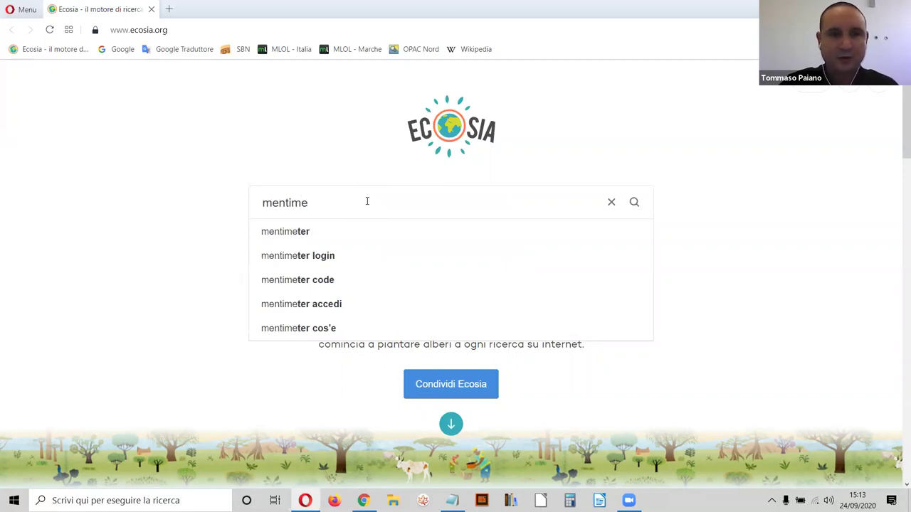
type("ter")
key("Return")
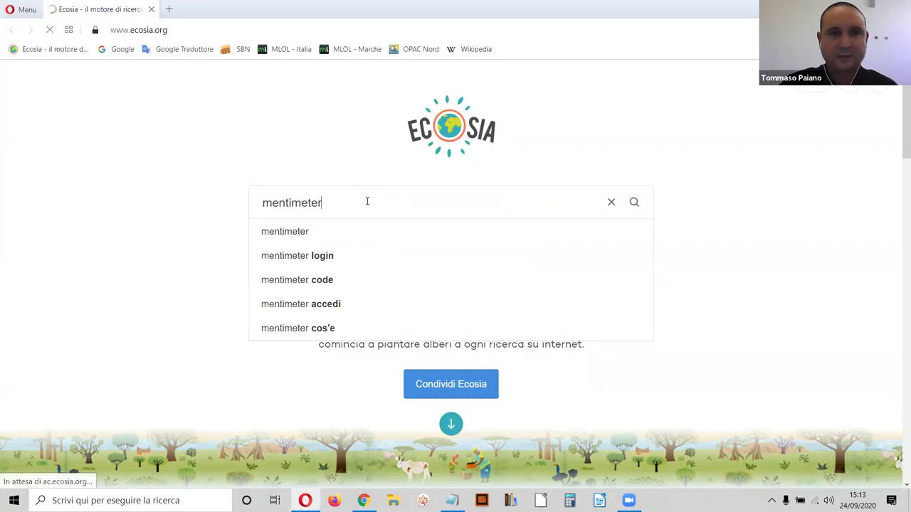
left_click(169, 159)
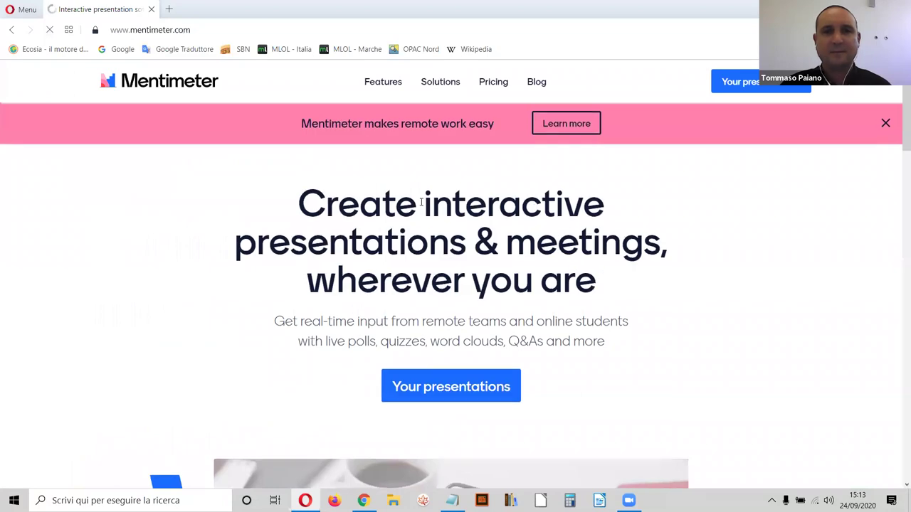
left_click(434, 389)
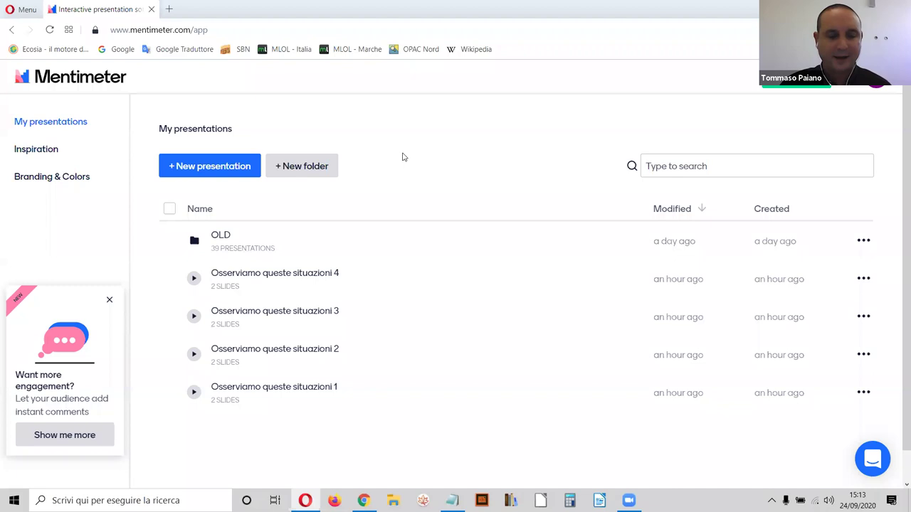
Step: Create a new presentation named "Internet" and make its first slide a Word Cloud
left_click(212, 170)
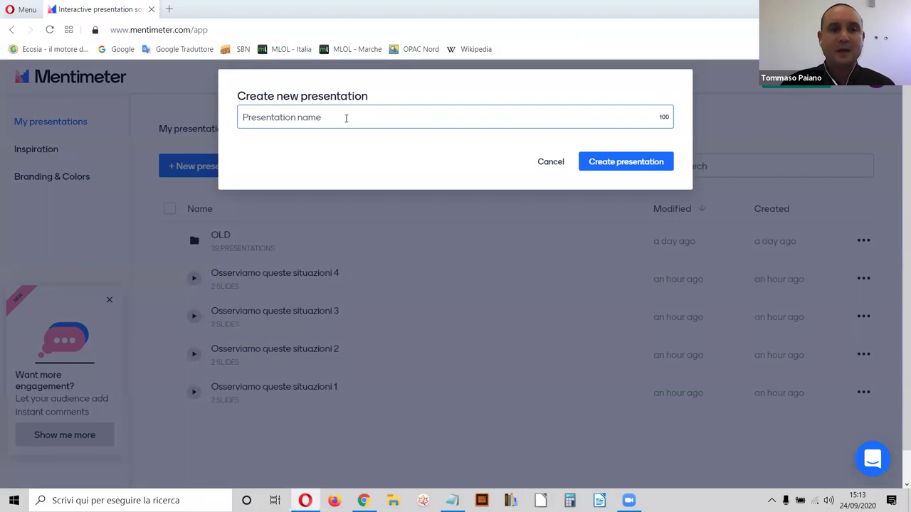
type("Internet")
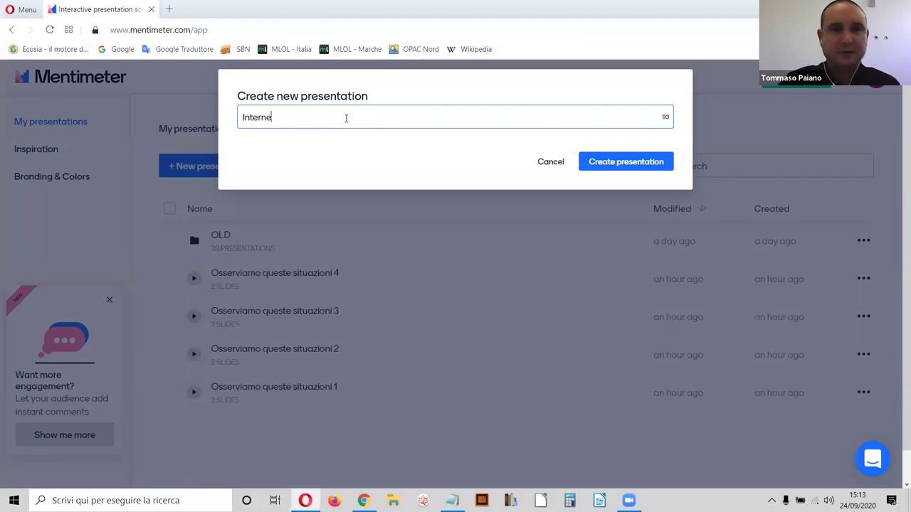
left_click(615, 164)
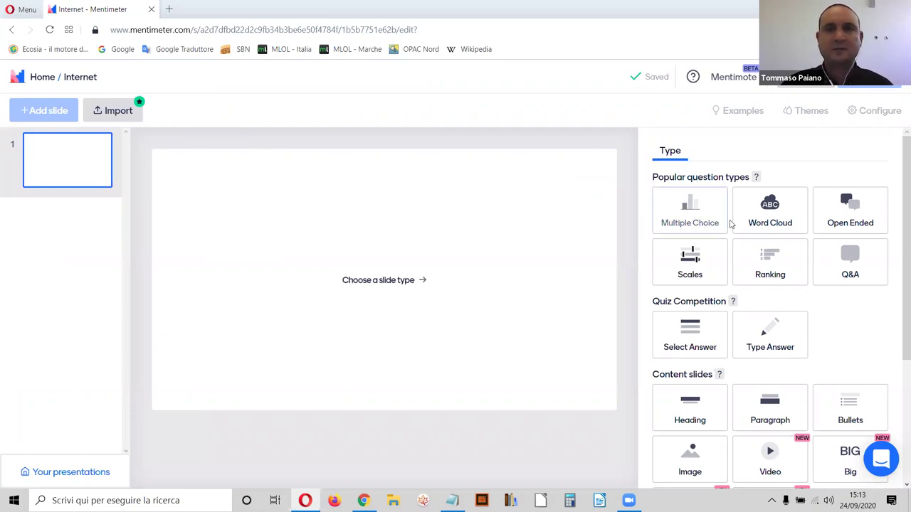
left_click(774, 210)
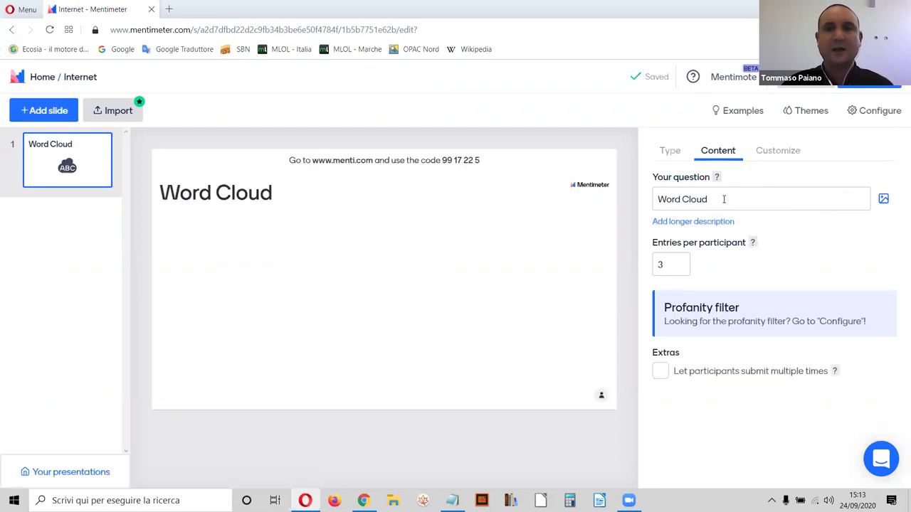
Step: Set the Word Cloud slide's question to "Che cos'è Internet?"
left_click(724, 198)
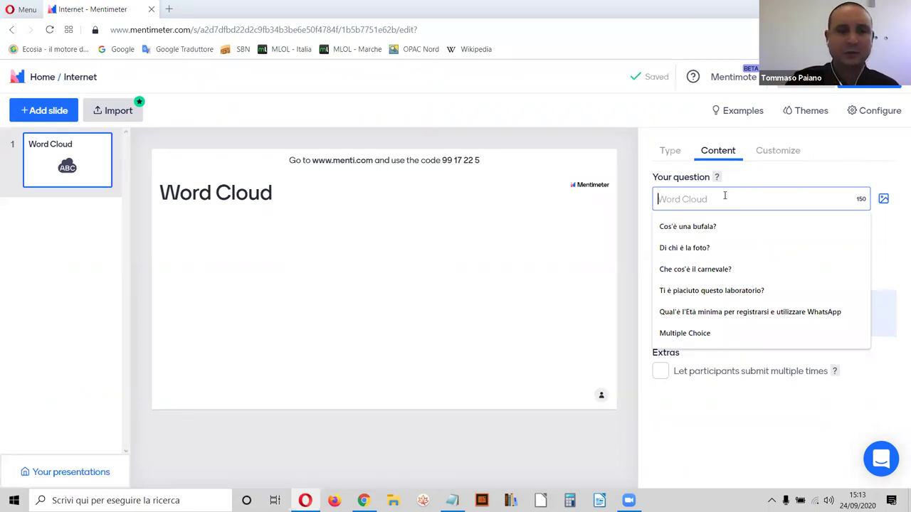
type("Che ")
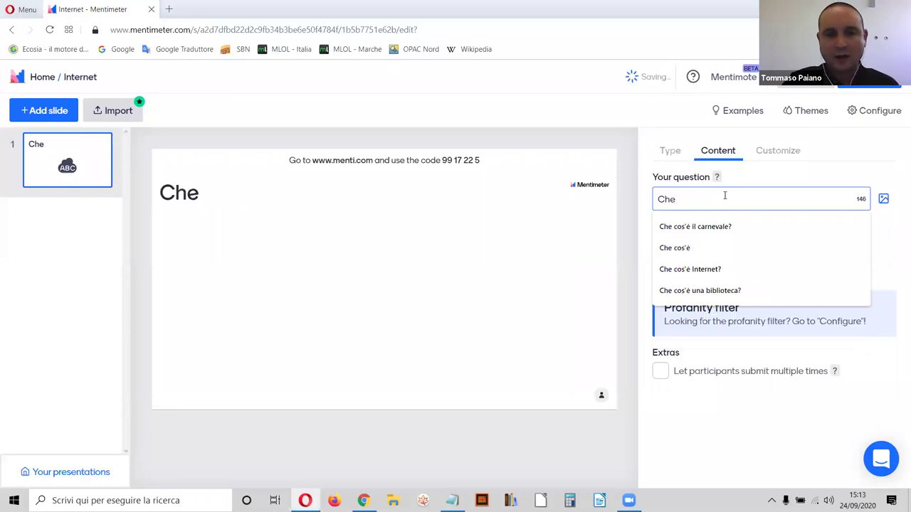
type("cos")
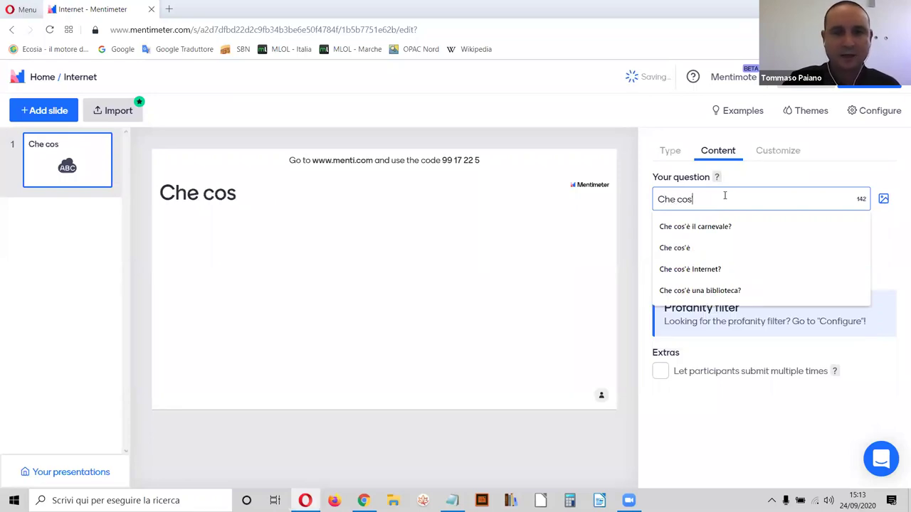
type("'èI")
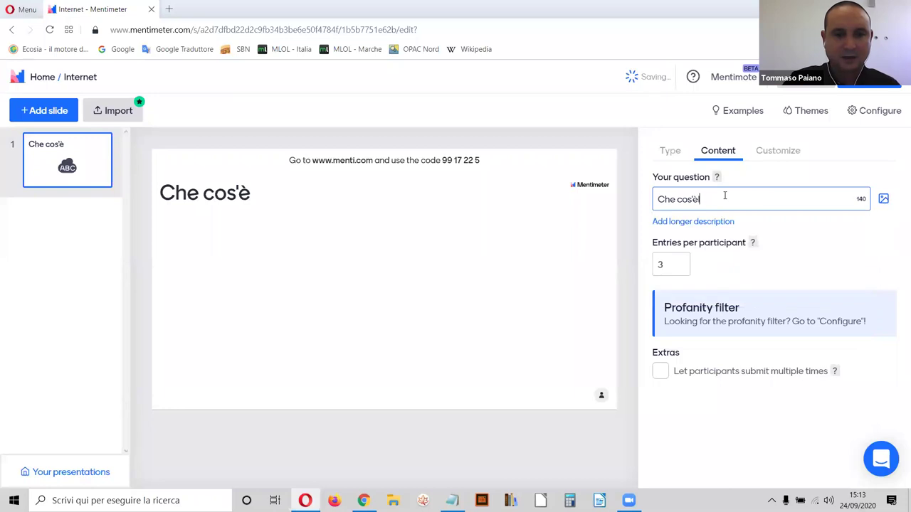
type("nternet?")
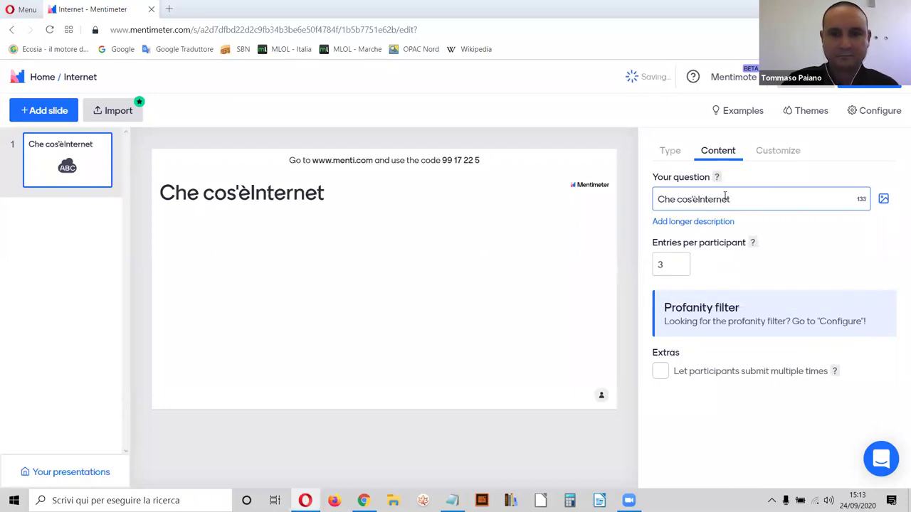
key("Left")
key("Left")
key("Left")
key("Left")
key("Left")
key("Left")
key("Left")
key("Left")
key("Left")
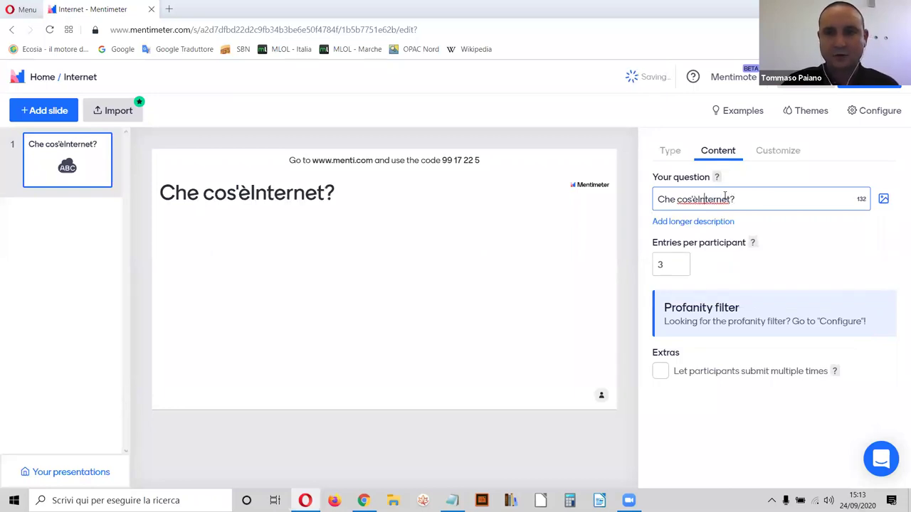
left_click(756, 199)
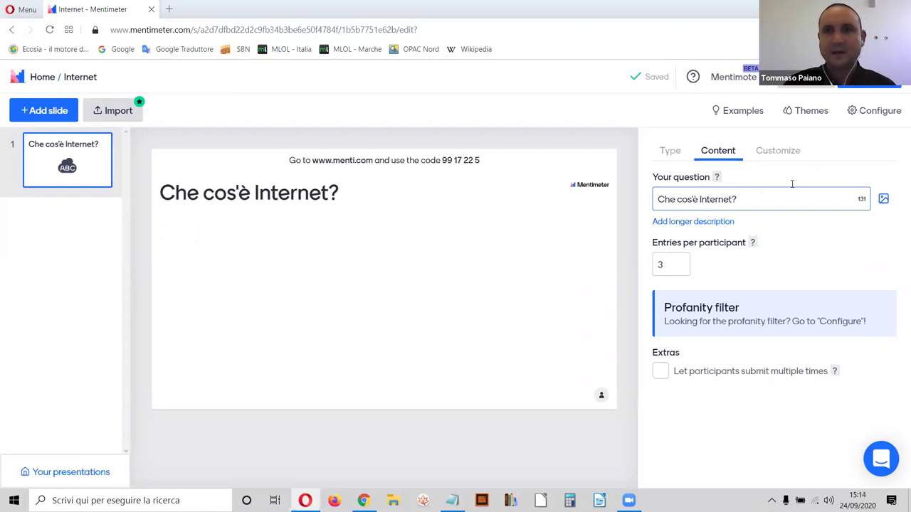
left_click(869, 77)
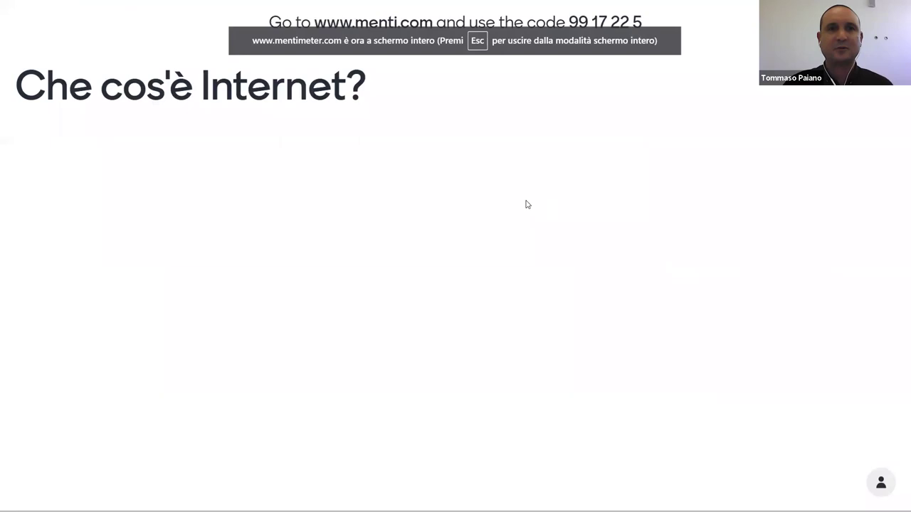
key("Escape")
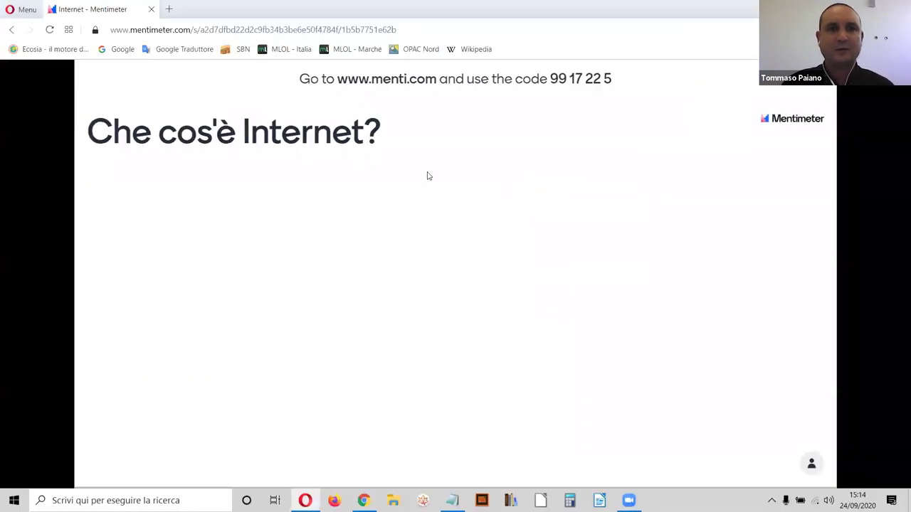
left_click_drag(336, 79, 437, 79)
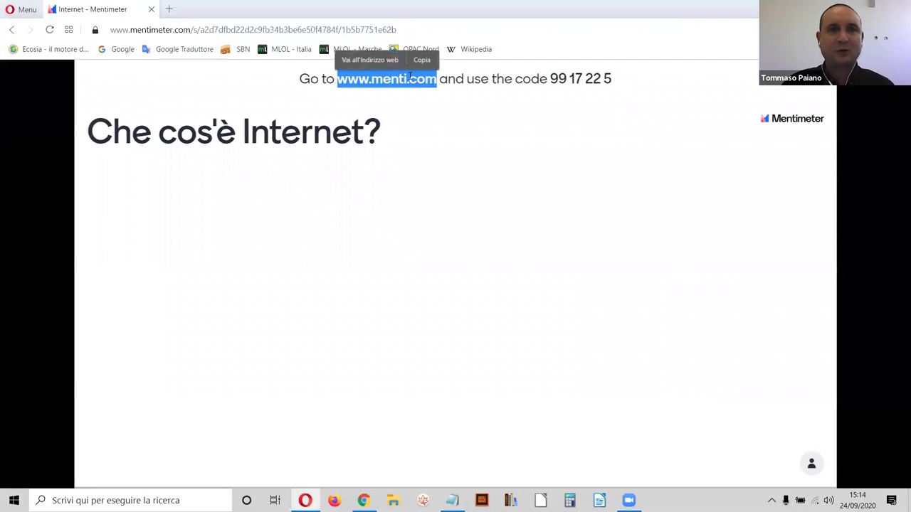
right_click(405, 79)
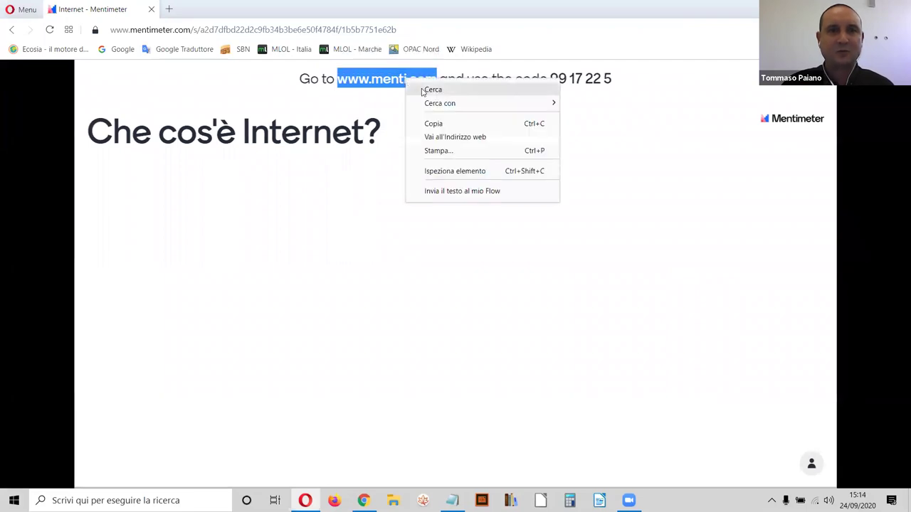
left_click(432, 124)
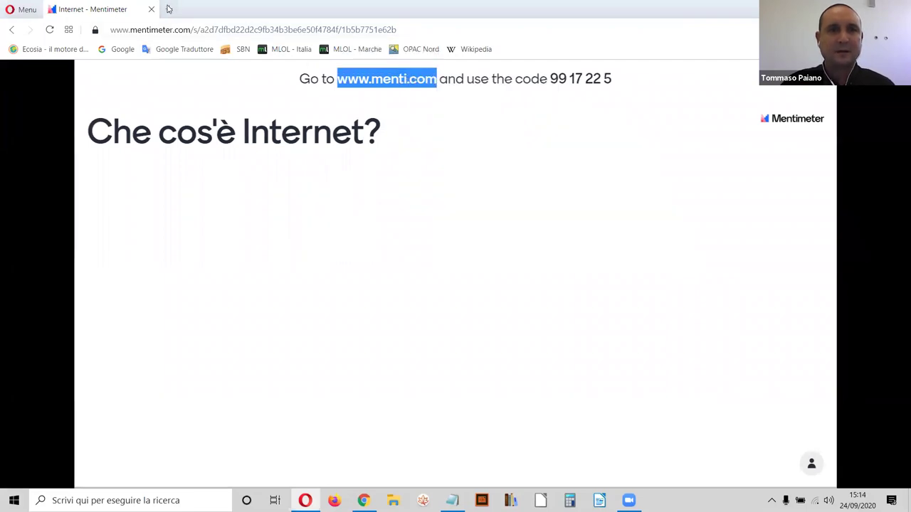
key("ctrl+t")
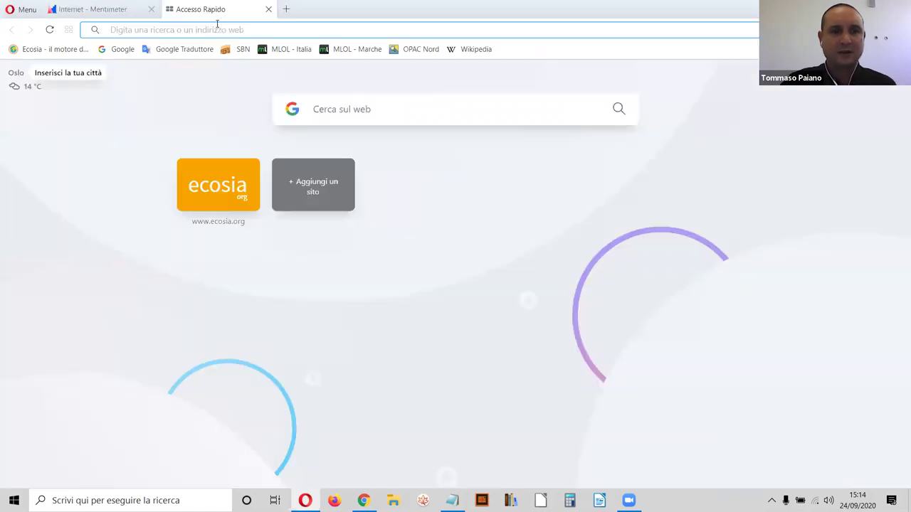
type("www.menti.")
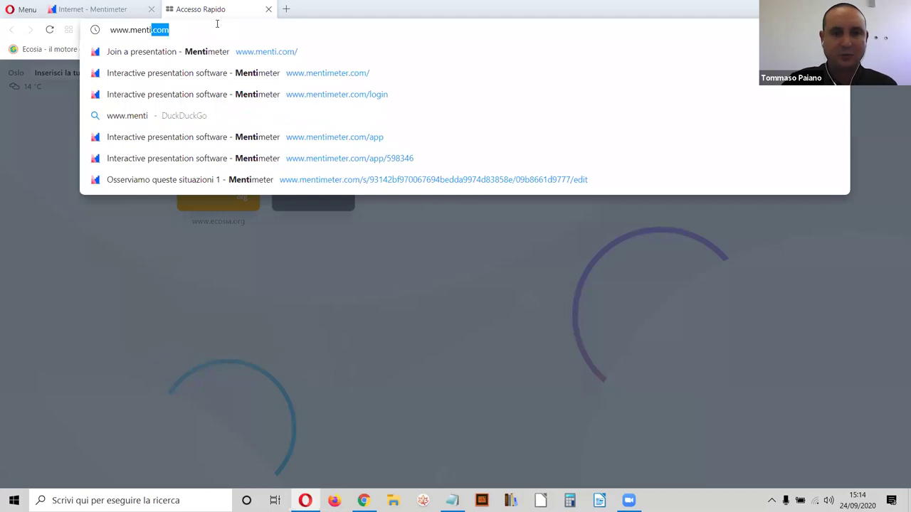
type("com")
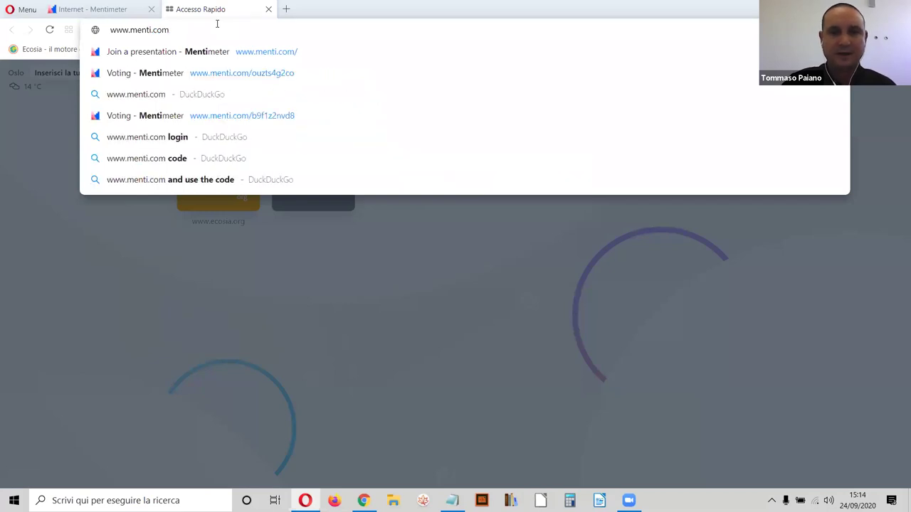
key("Return")
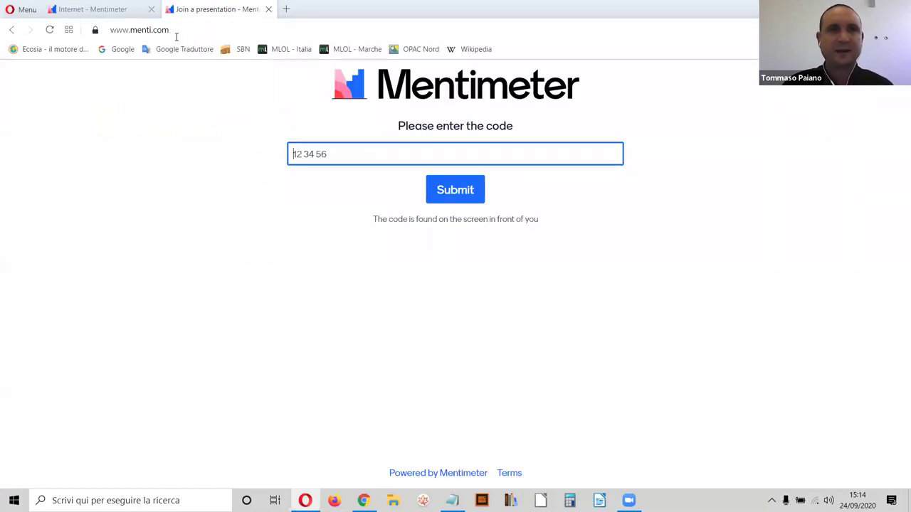
Step: Copy the participation code from the joining instructions on the presented "Che cos'è Internet?" slide
left_click(91, 9)
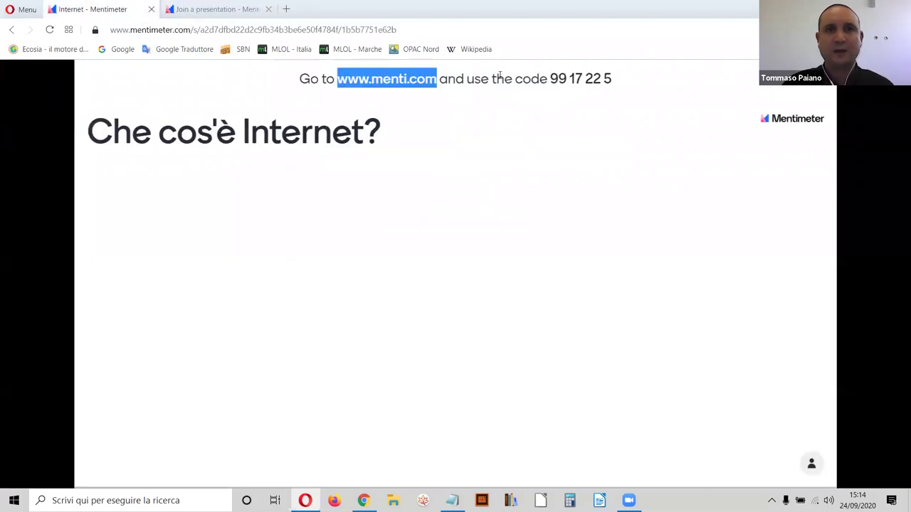
left_click(555, 75)
left_click_drag(553, 74, 616, 78)
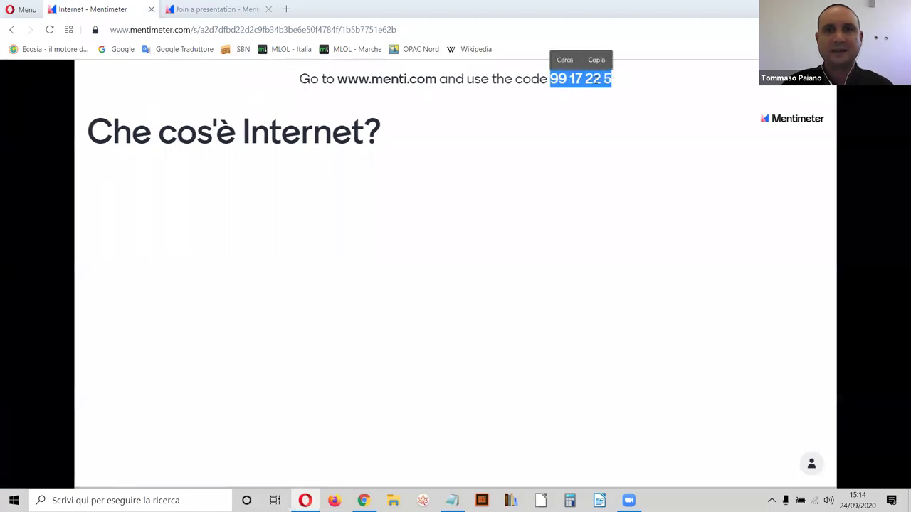
right_click(596, 80)
left_click(623, 127)
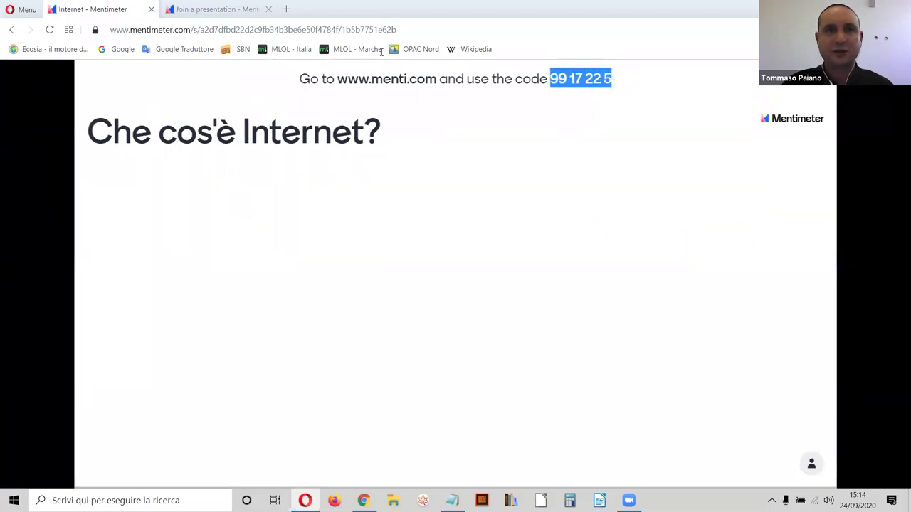
Step: Paste the copied participation code on the menti.com join page and submit it to open the voting form
left_click(214, 9)
right_click(337, 157)
left_click(380, 233)
left_click(447, 192)
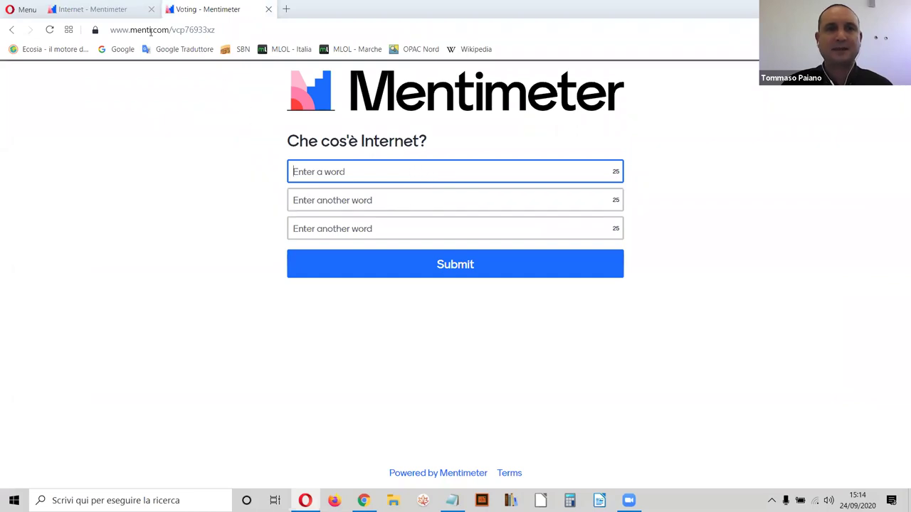
Step: Return to editing the "Internet" presentation, let participants submit multiple times on the Word Cloud slide, and present it again
left_click(100, 8)
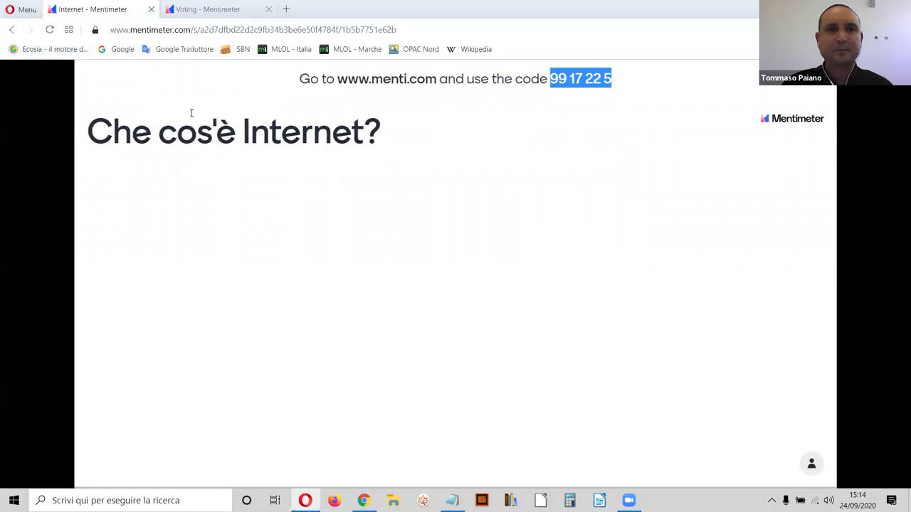
left_click(13, 32)
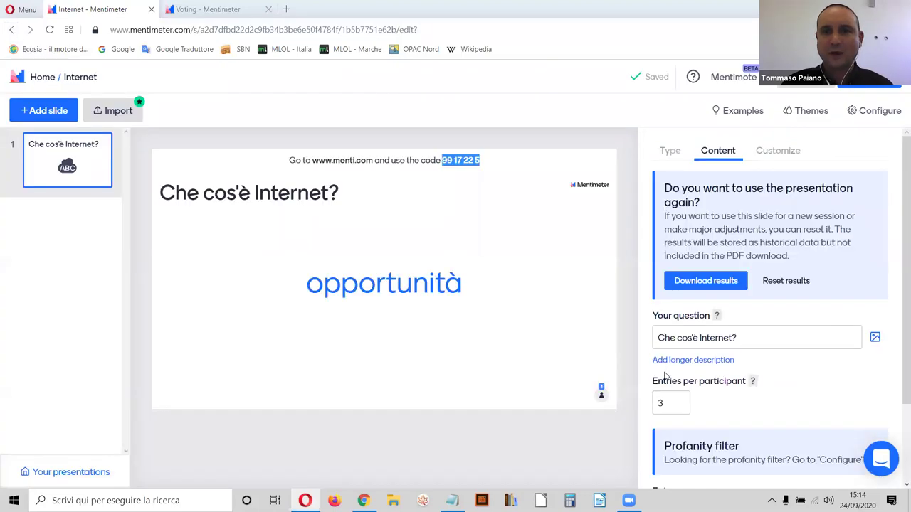
scroll(669, 402, "down", 2)
left_click(662, 411)
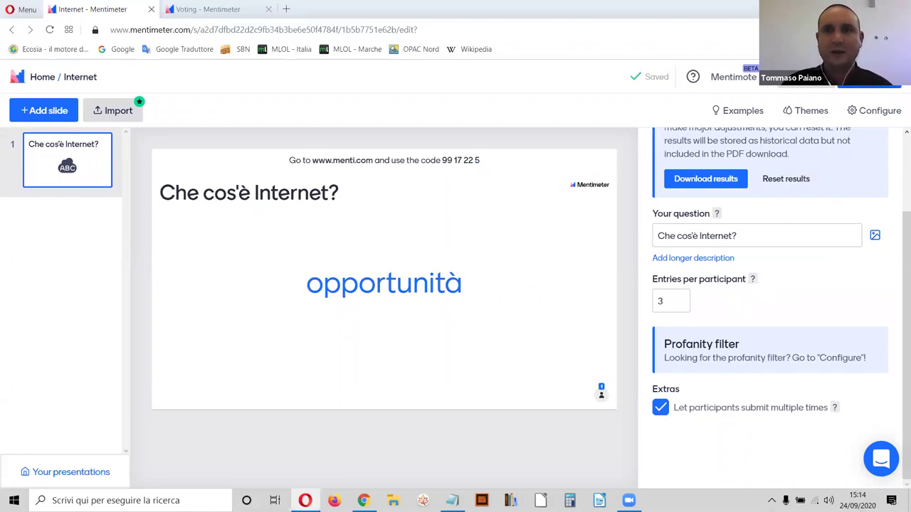
left_click(868, 80)
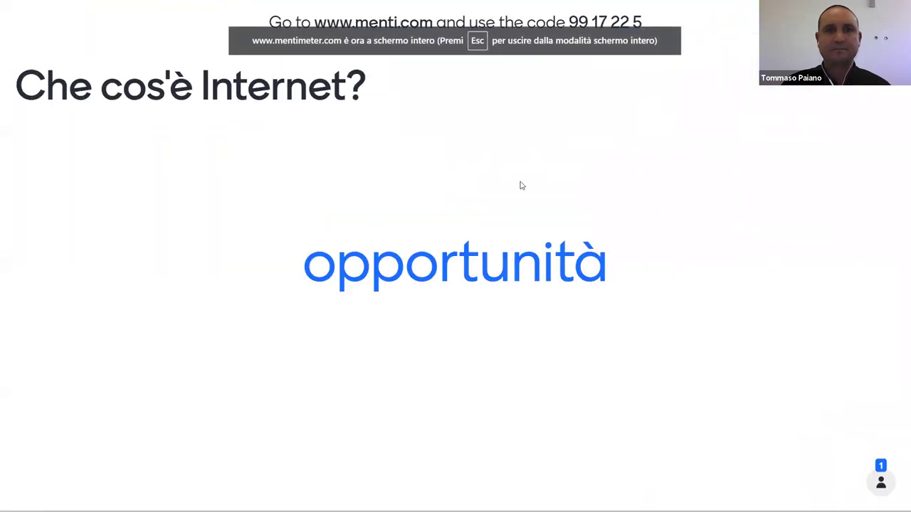